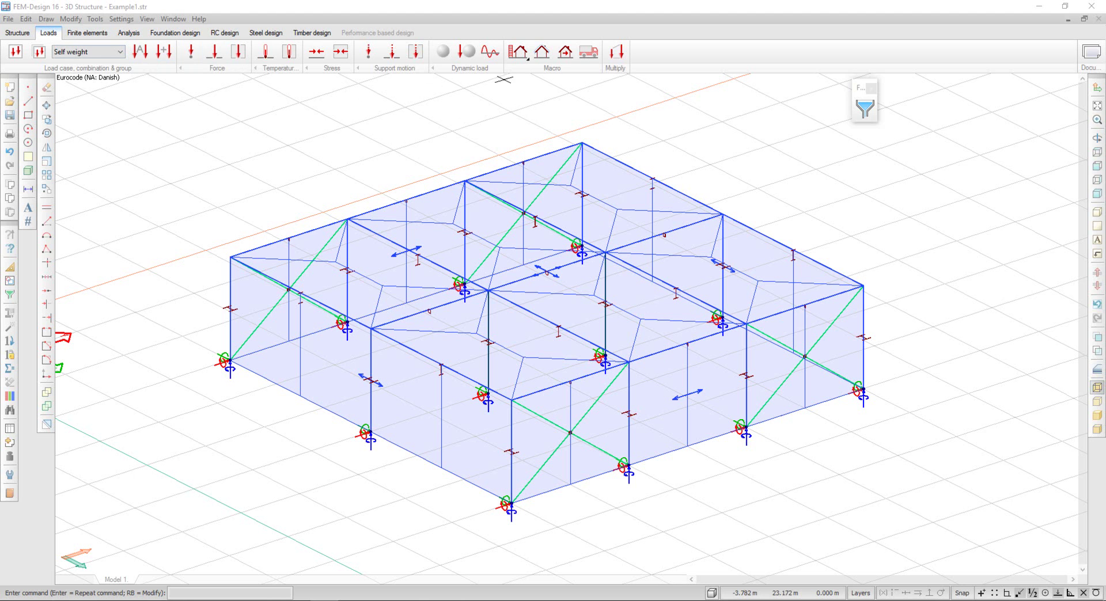
Start the wind load macro and define the two nearest side faces of the building as external walls, with directions facing outward.
click(524, 57)
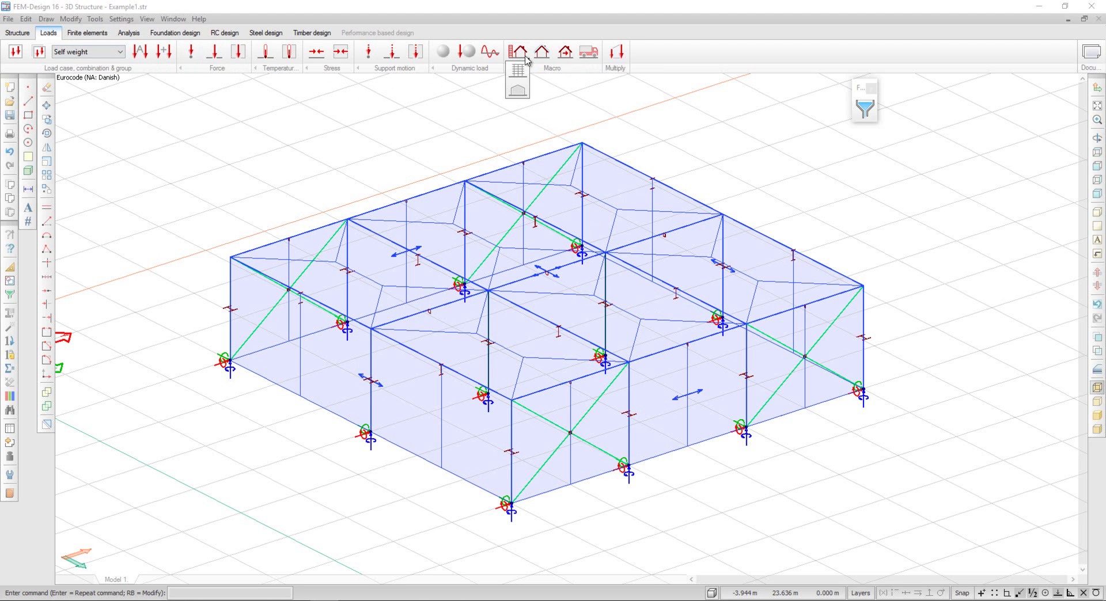
click(518, 91)
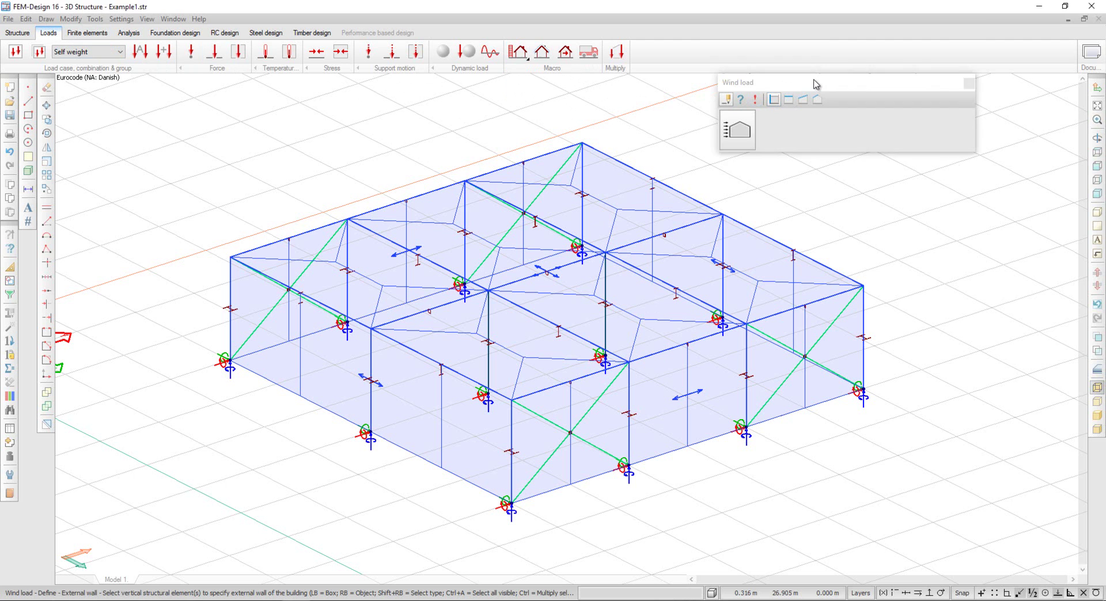
drag(814, 85, 809, 97)
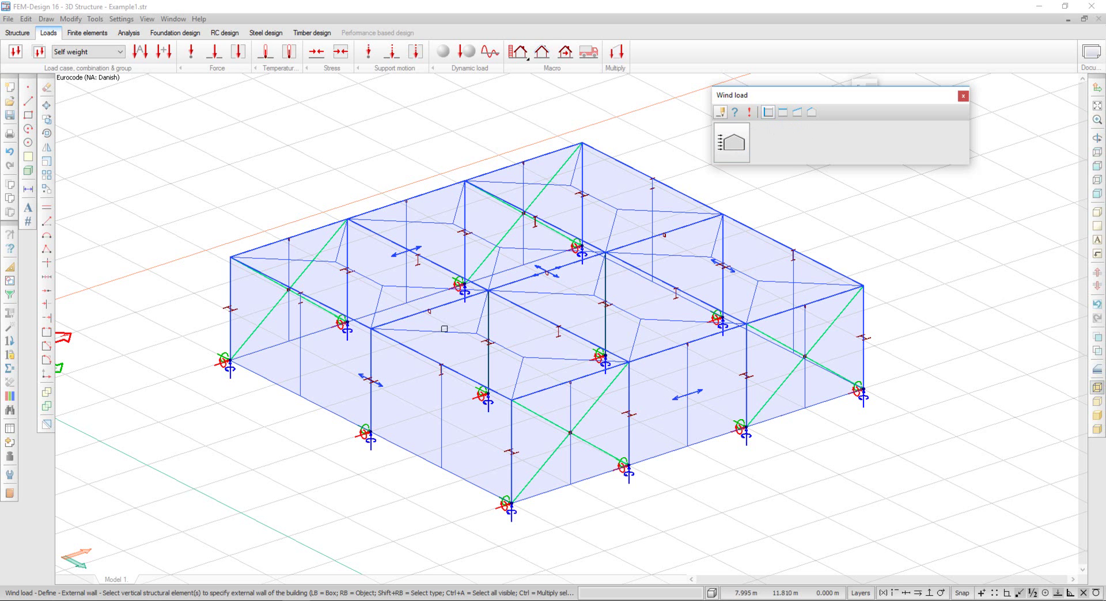
click(401, 384)
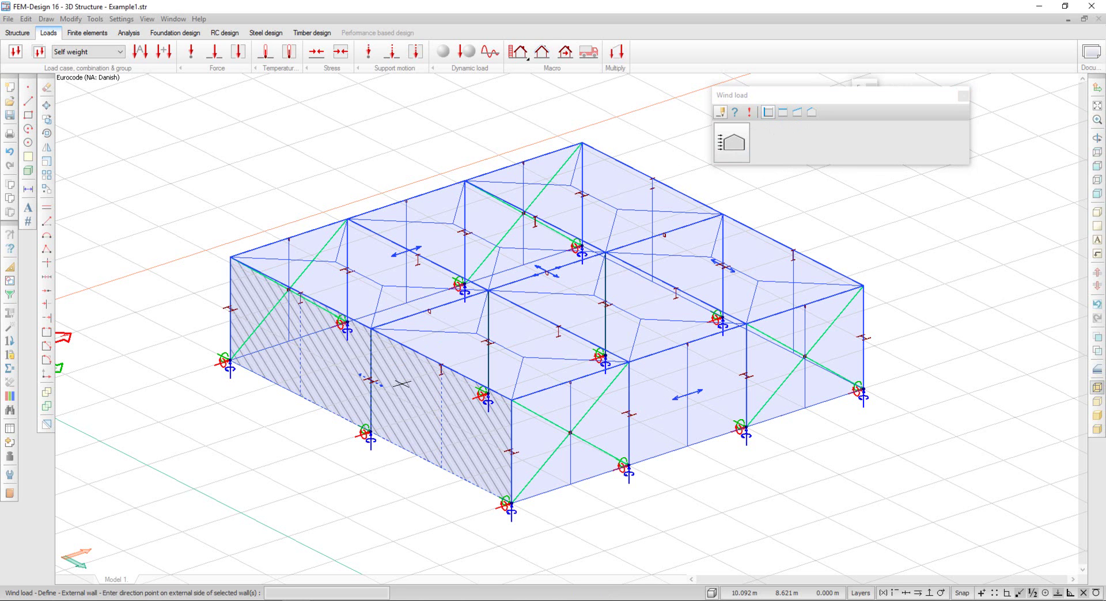
click(216, 468)
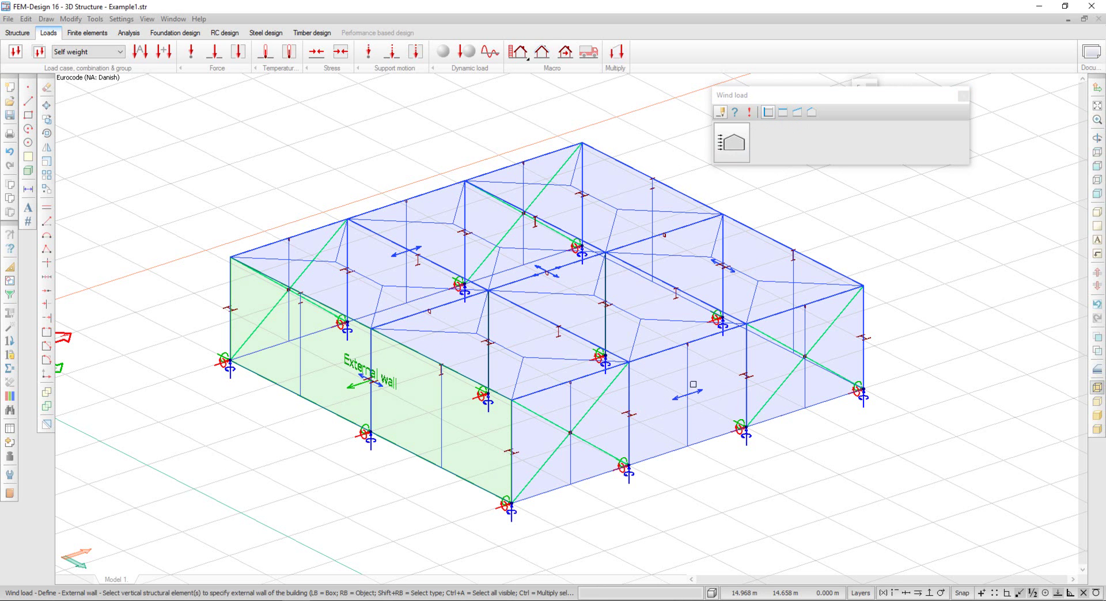
click(696, 380)
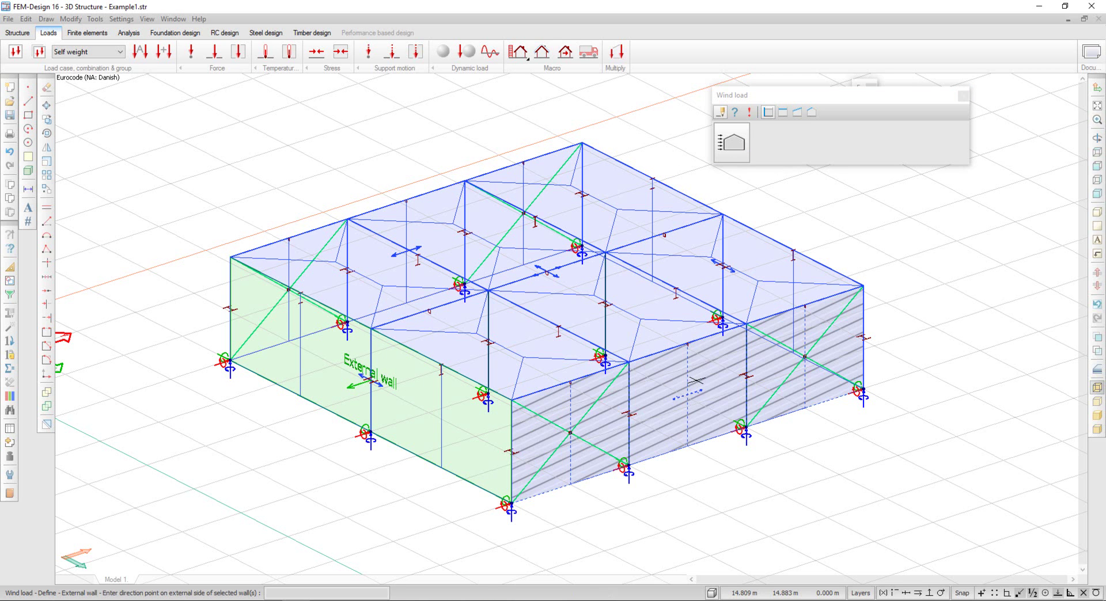
click(831, 527)
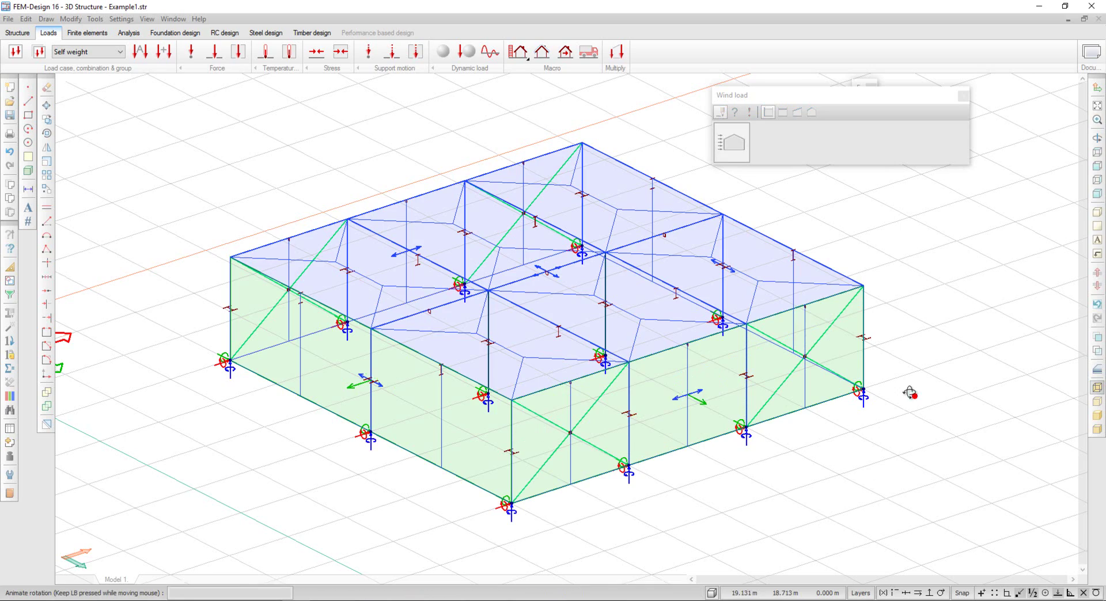
Define the two remaining side faces of the building as external walls, with directions facing outward.
mouse_move(909, 413)
middle_down()
mouse_move(760, 360)
mouse_move(632, 476)
middle_up()
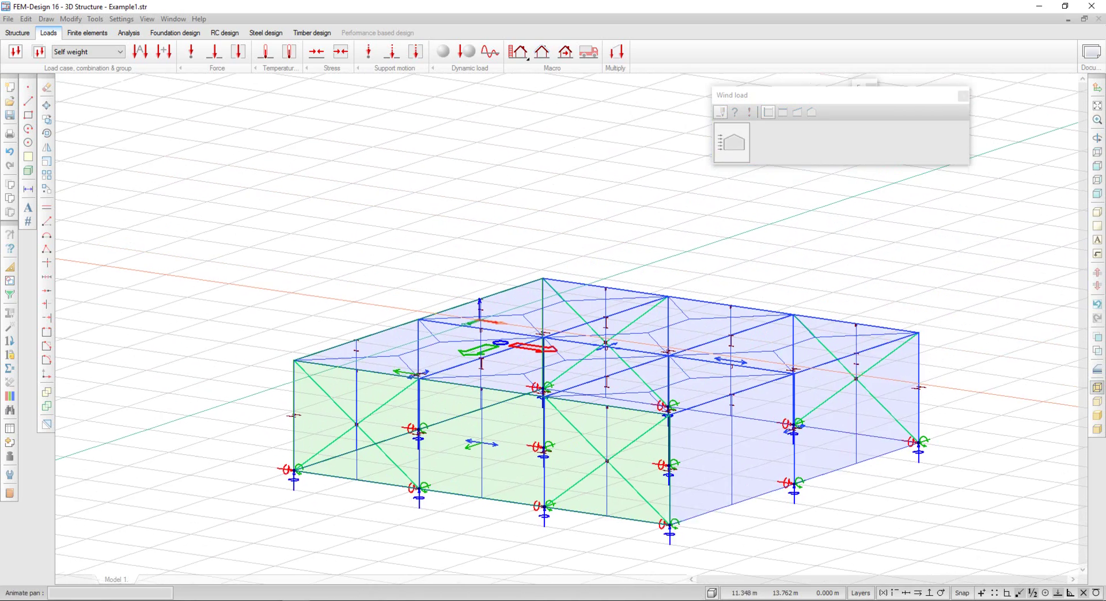
click(759, 455)
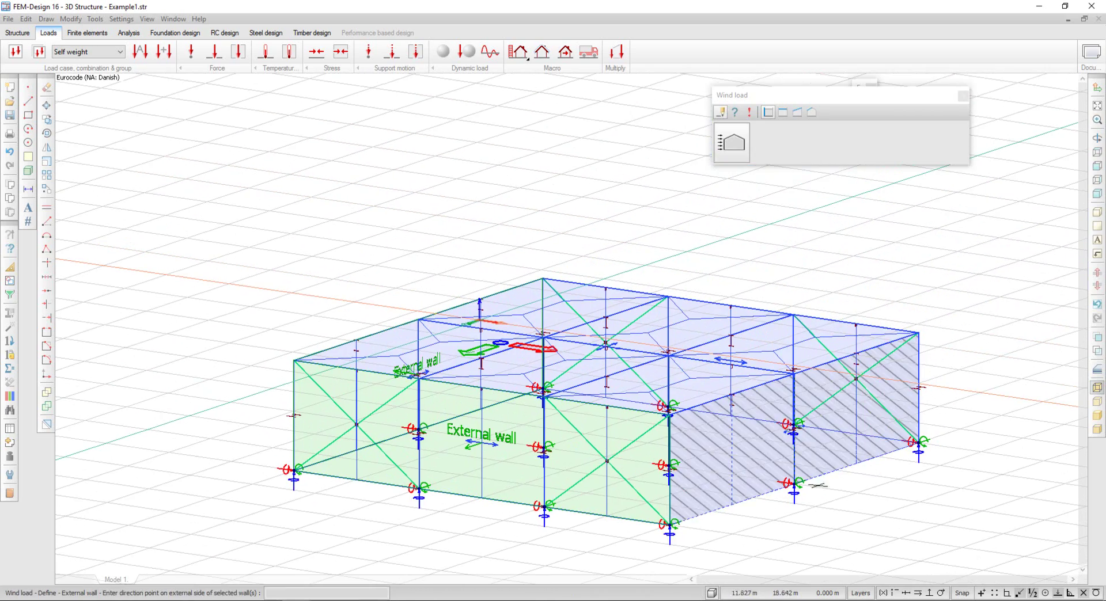
click(890, 523)
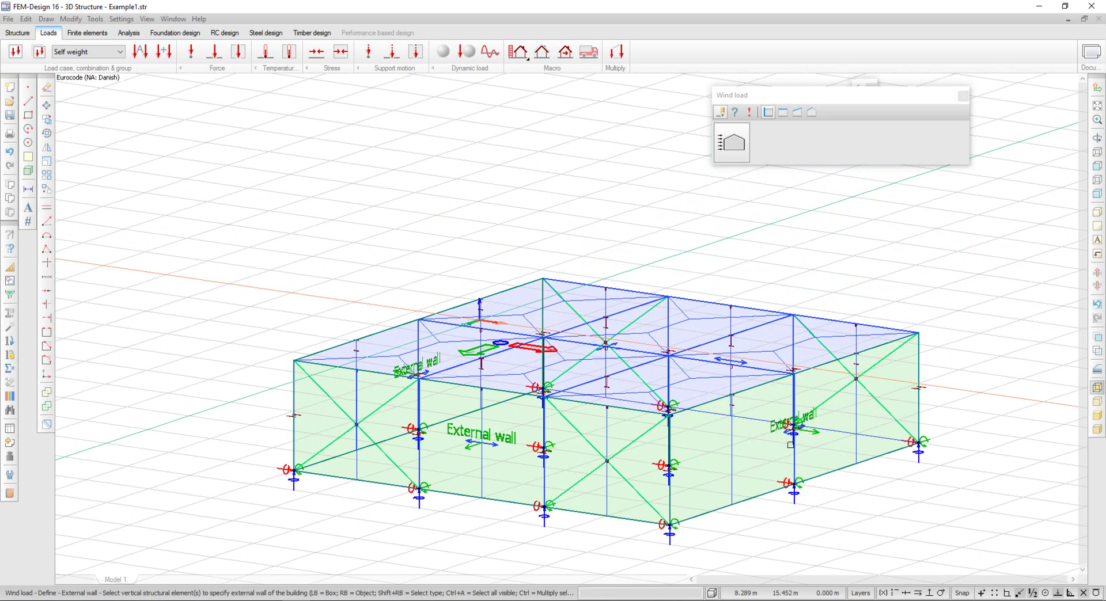
middle_drag(790, 444, 461, 455)
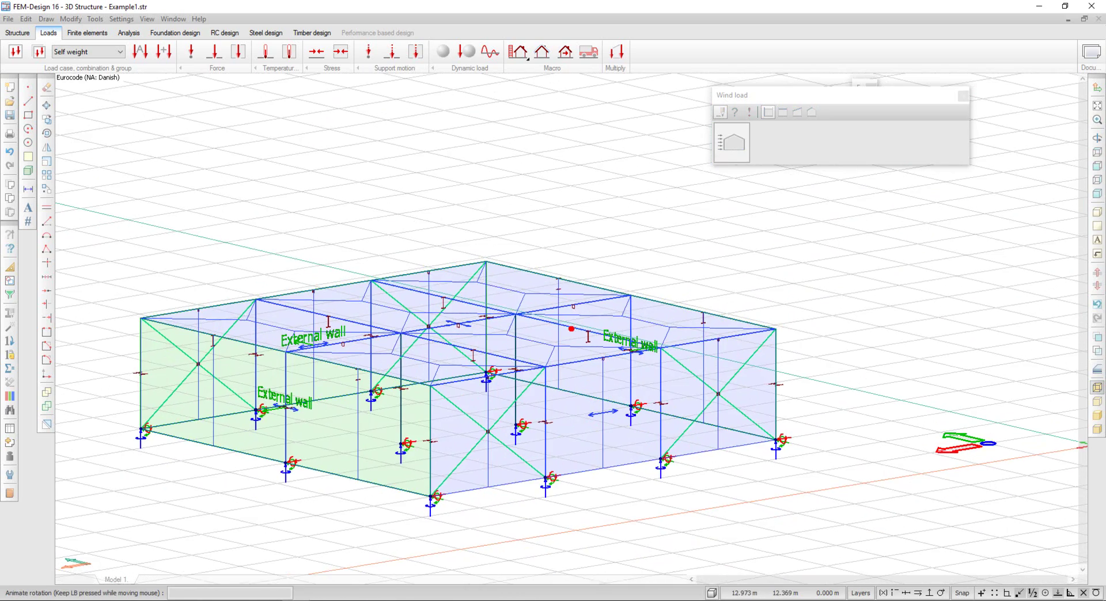
click(751, 528)
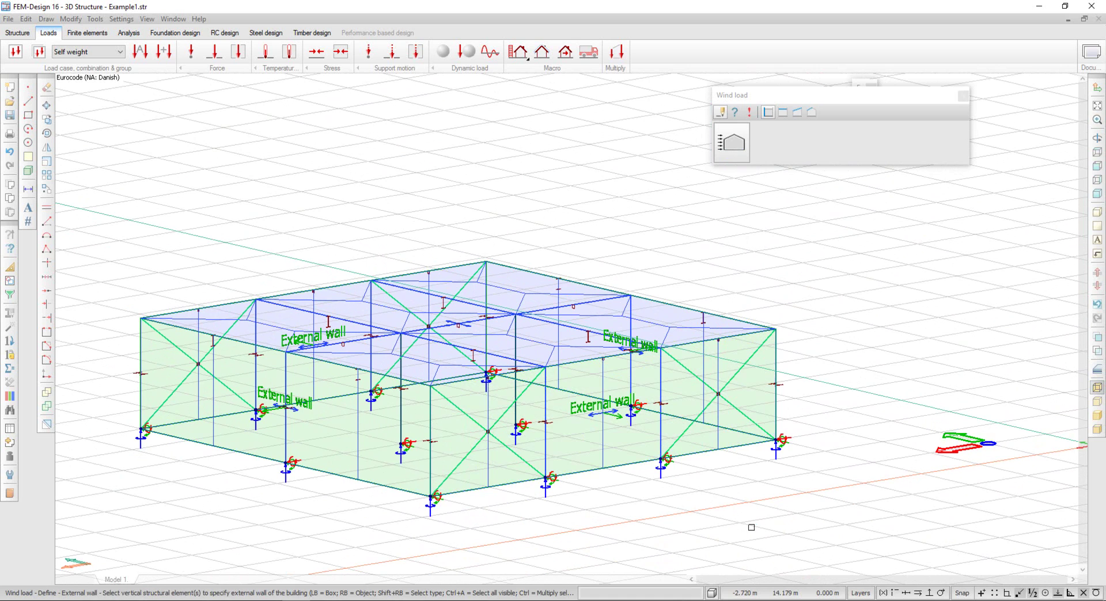
Define the top cover as a flat roof, with its main direction drawn parallel to the Y axis.
middle_drag(655, 445, 688, 485)
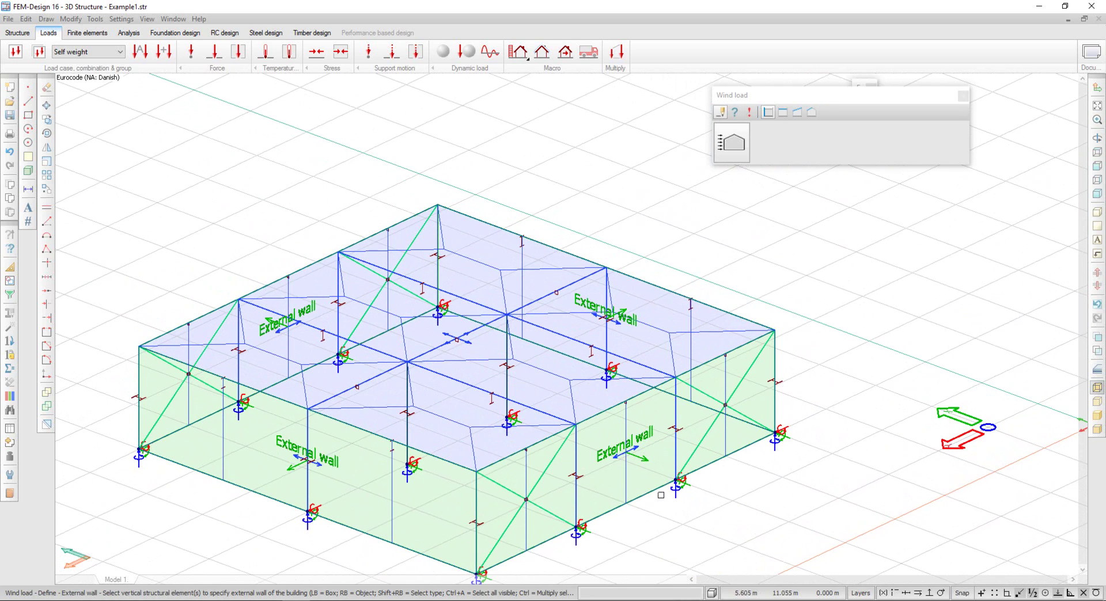
click(783, 113)
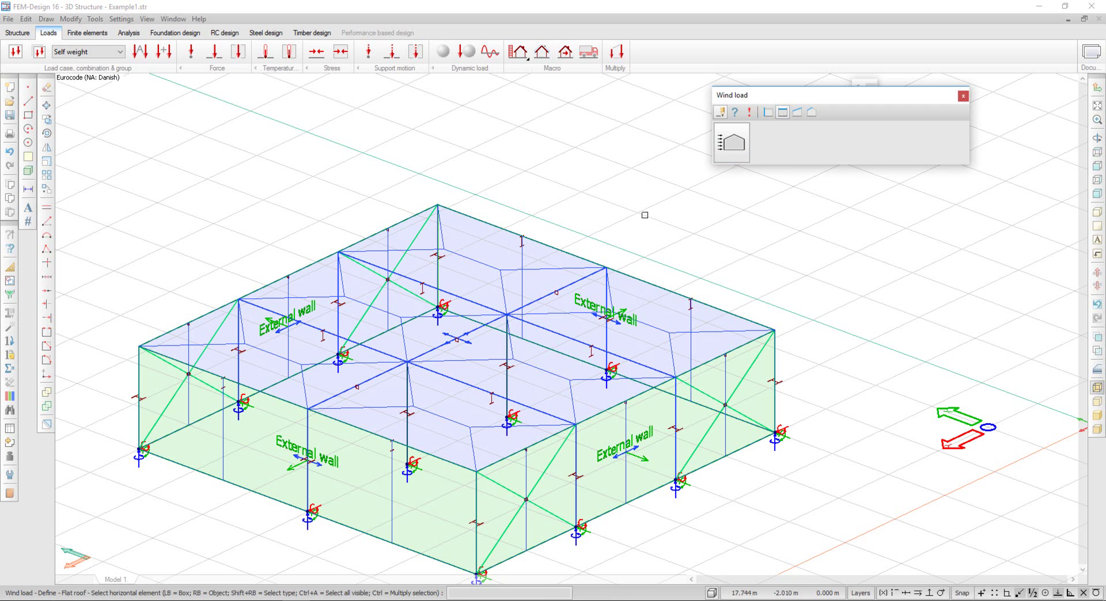
click(487, 345)
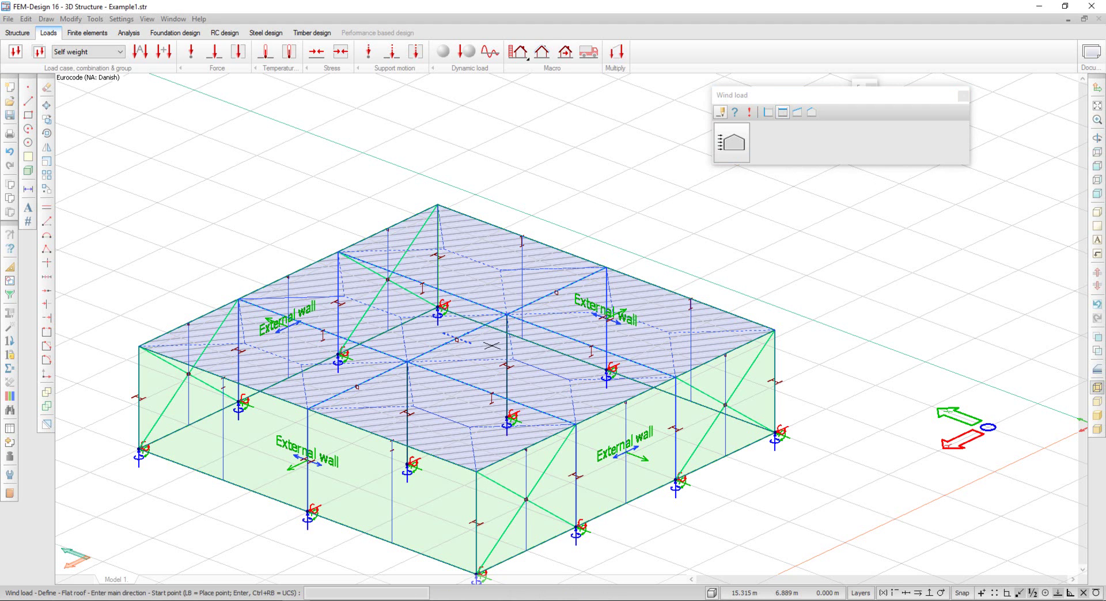
click(456, 339)
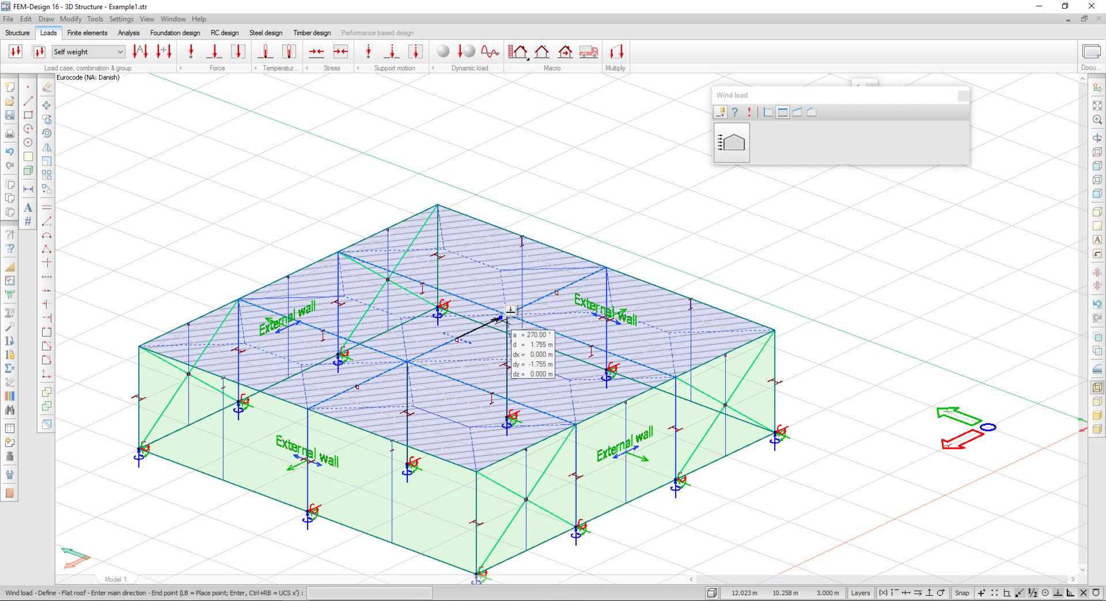
click(500, 318)
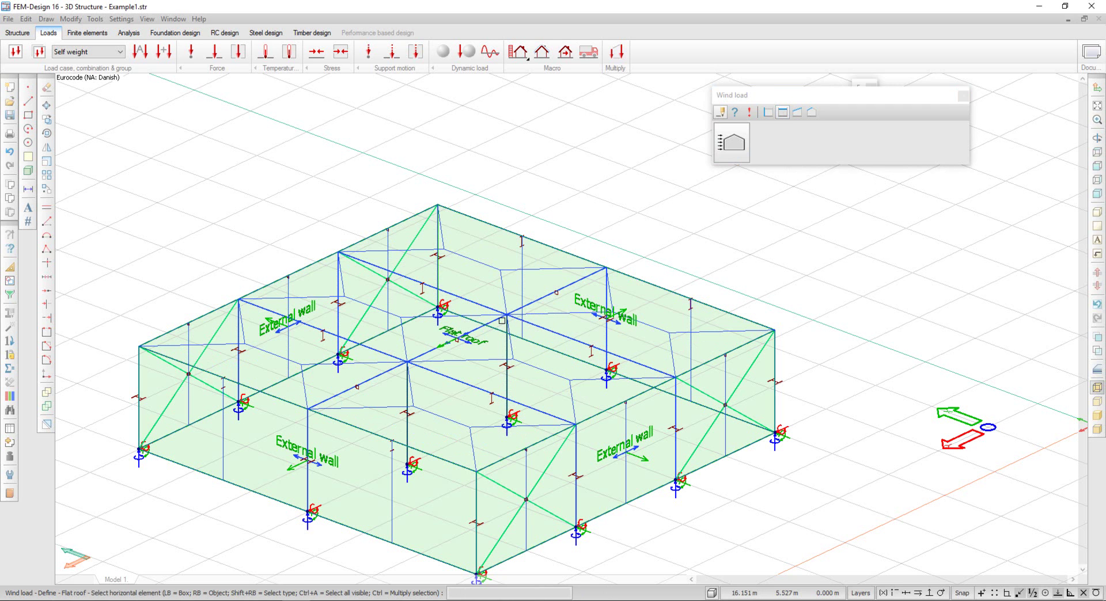
Generate the wind loads with a wind speed of 26.0 m/s, building height 3.00 m and terrain type II.
click(748, 113)
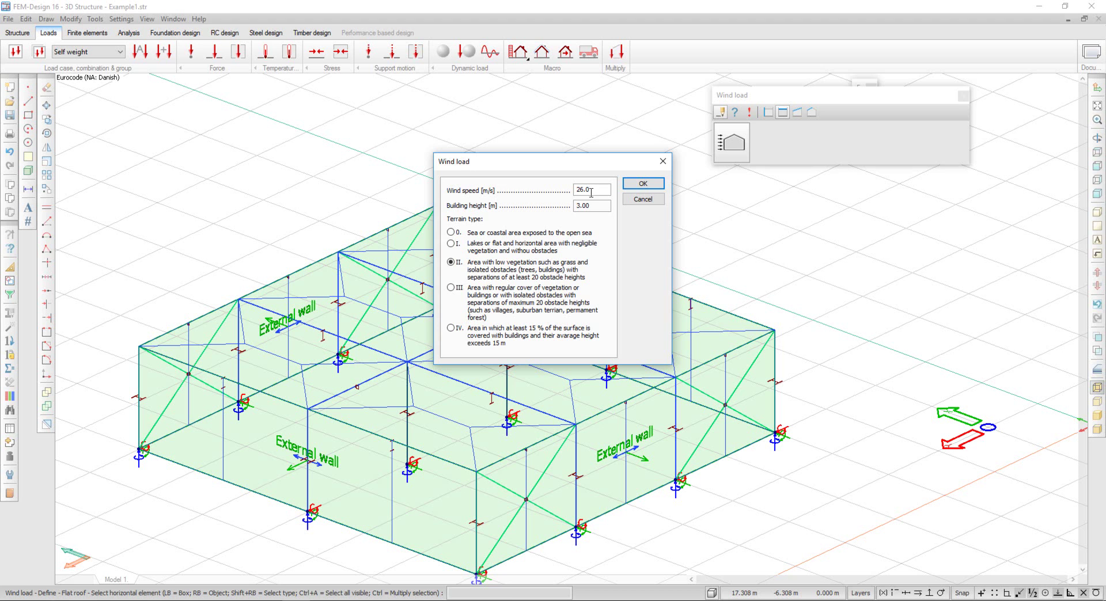
click(589, 205)
click(643, 183)
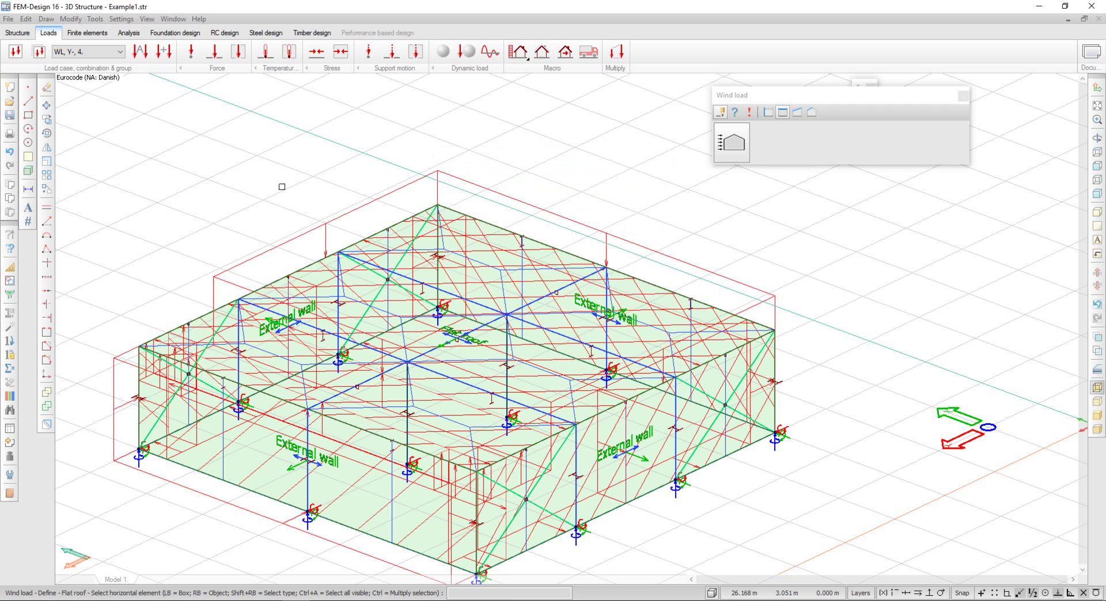
Examine the generated wind loads by displaying load cases WL, X+, 2., WL, Y+, 2. and WL, Y-, 1., and leave the wind load command.
click(117, 53)
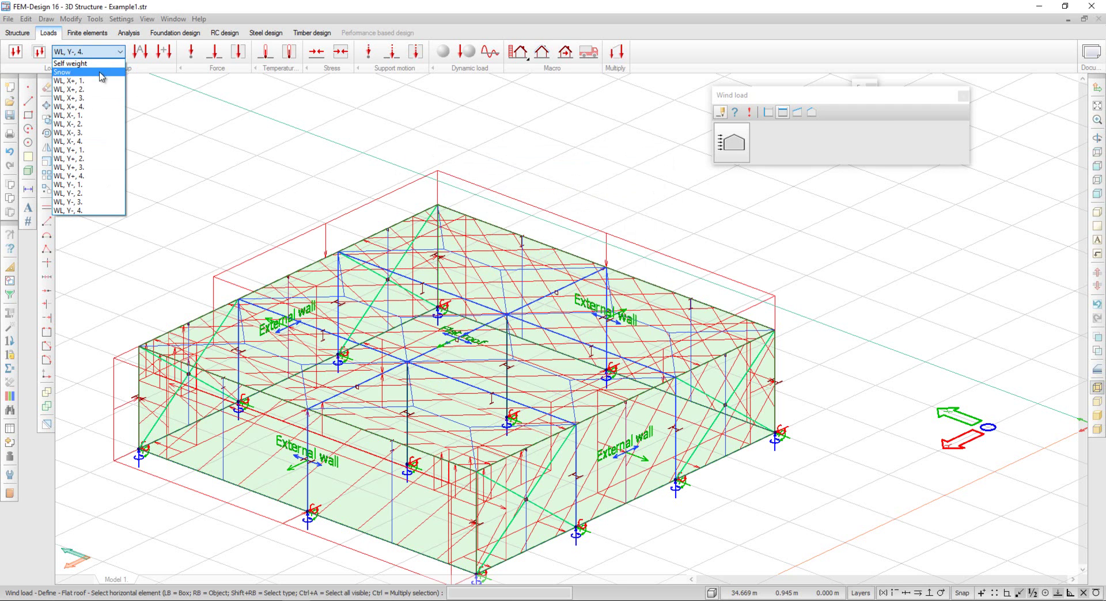
click(90, 89)
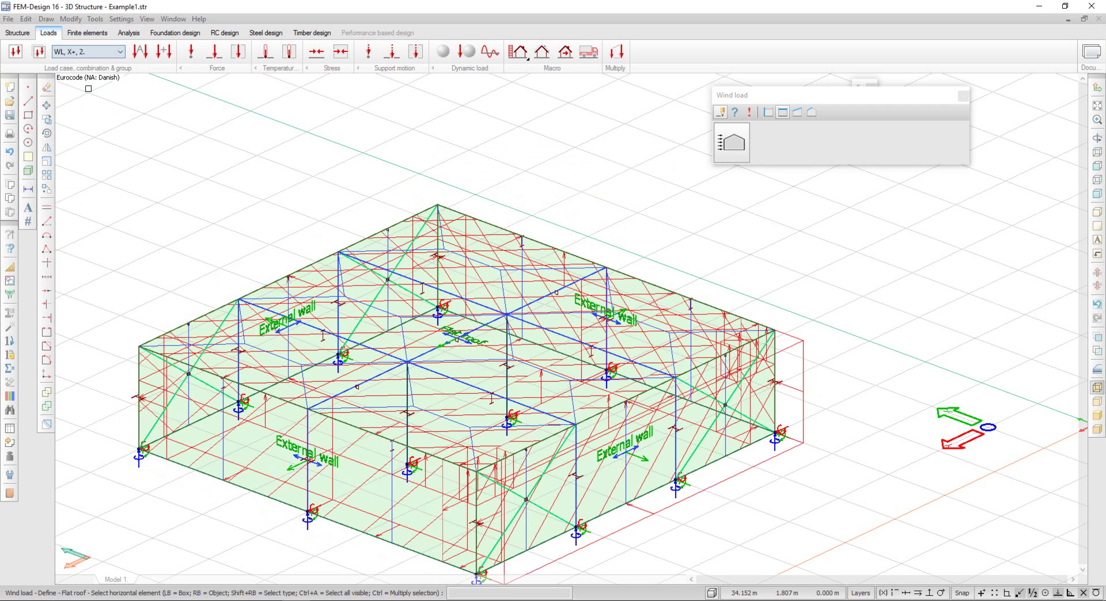
click(86, 52)
click(84, 159)
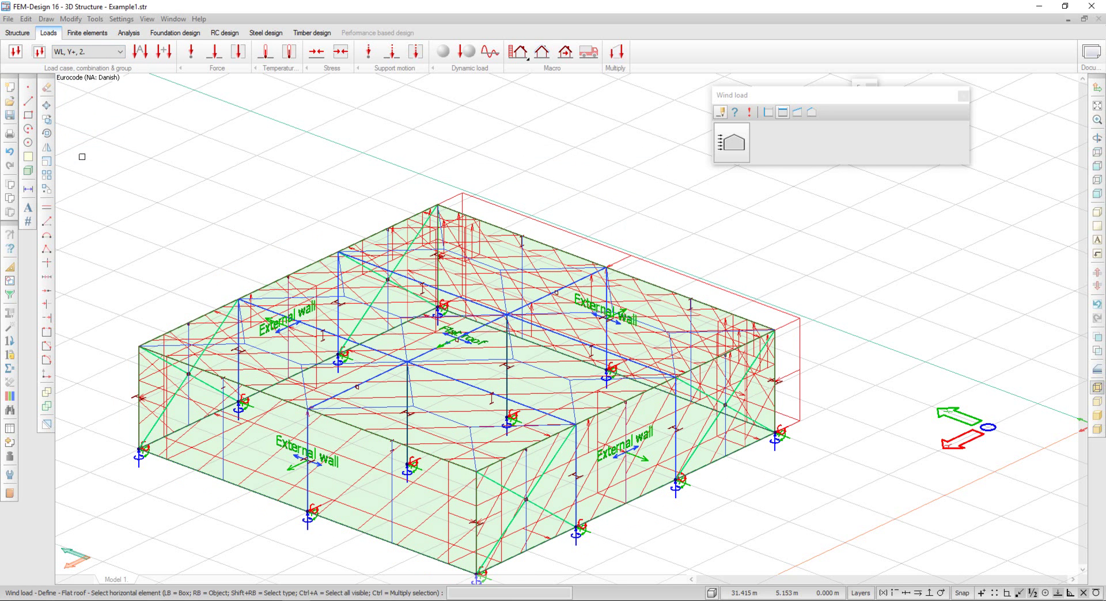
click(99, 53)
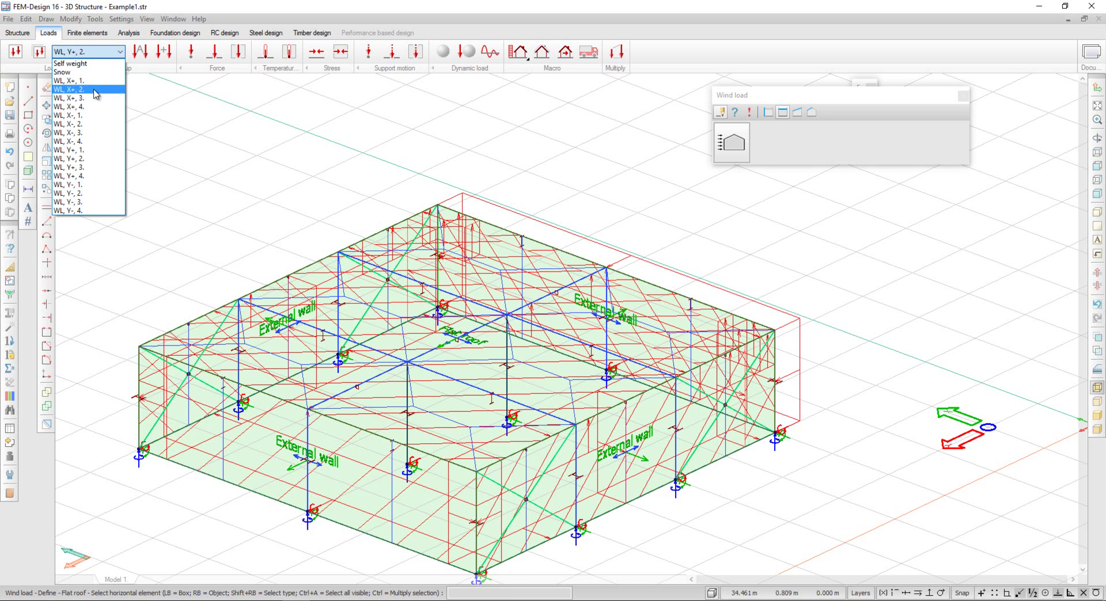
click(93, 182)
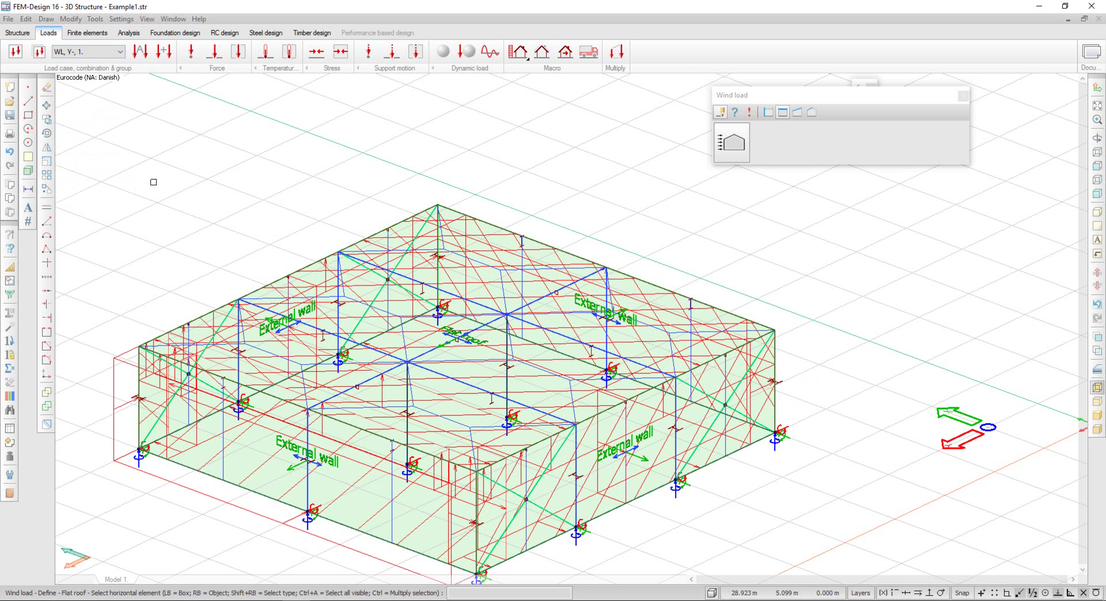
key(Escape)
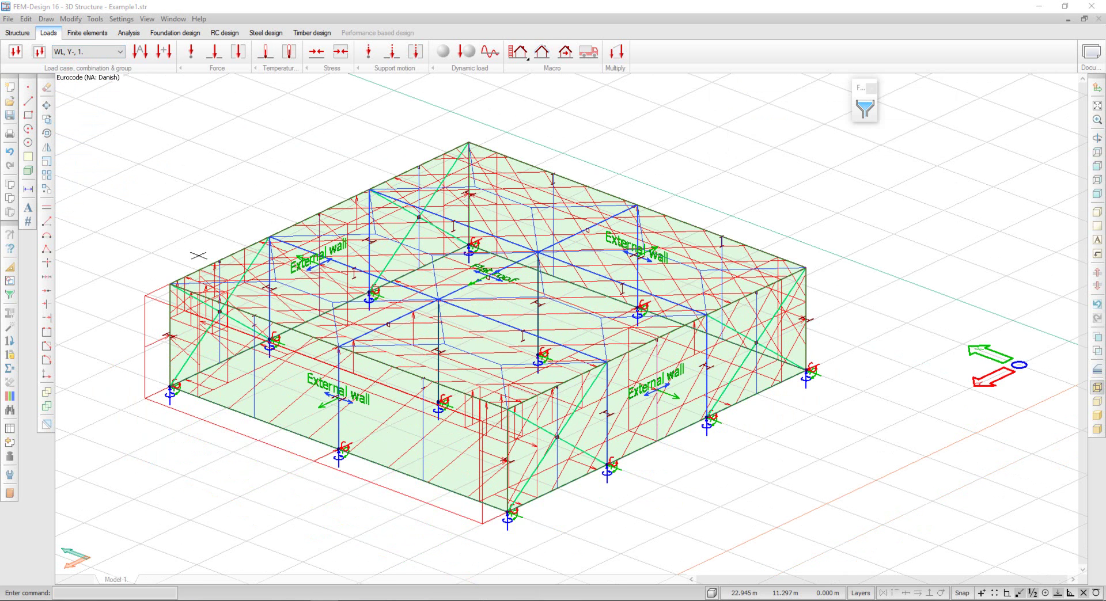
Add a load group named Snow below the wind load group and include the Snow load case in it.
click(140, 51)
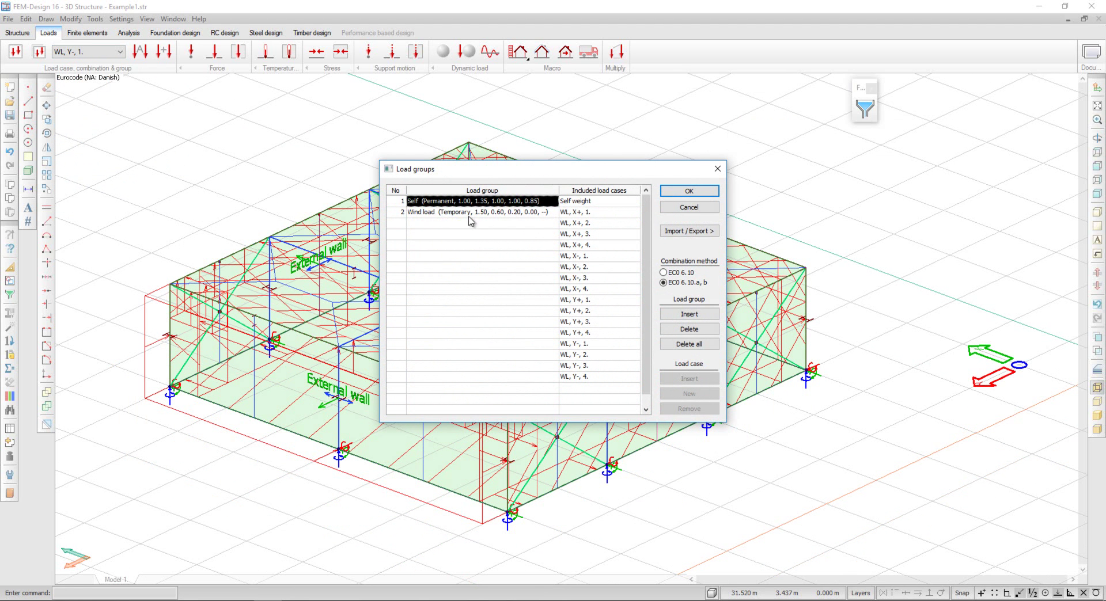
click(429, 213)
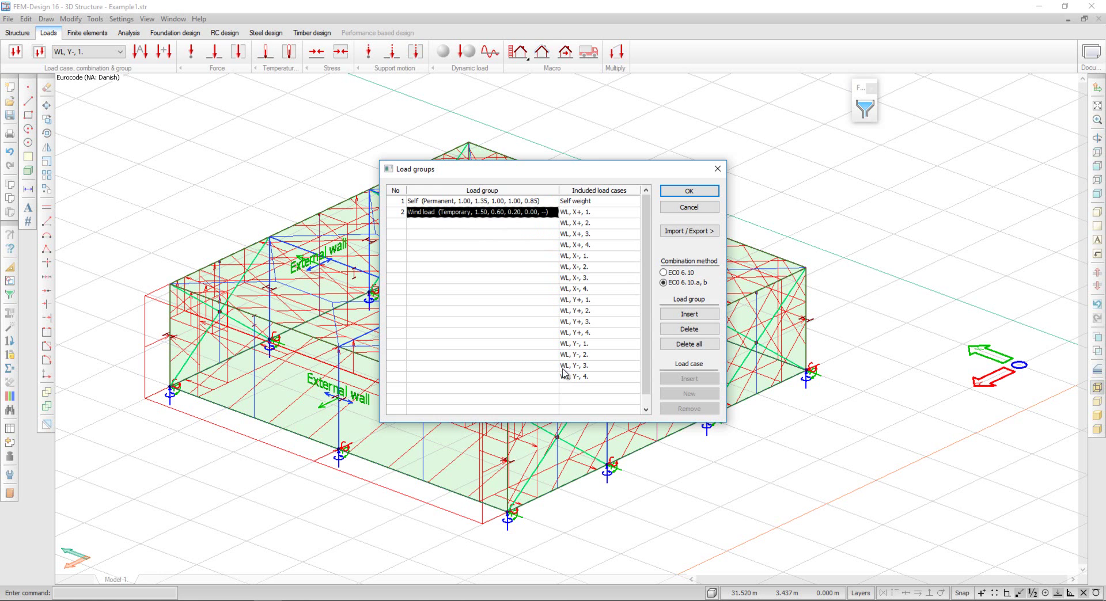
click(490, 389)
click(490, 389)
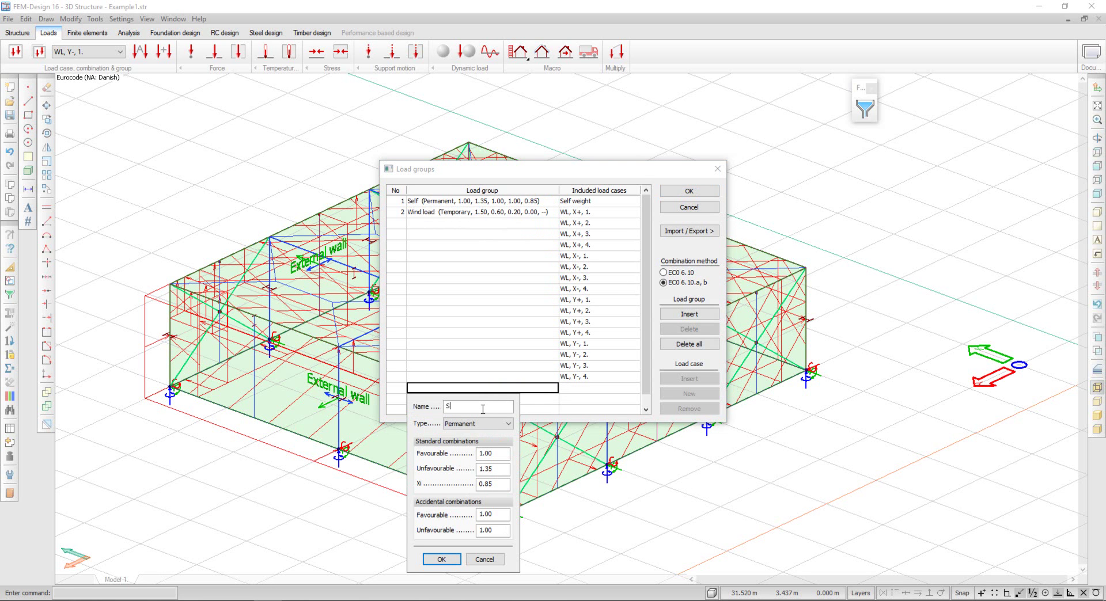
click(442, 559)
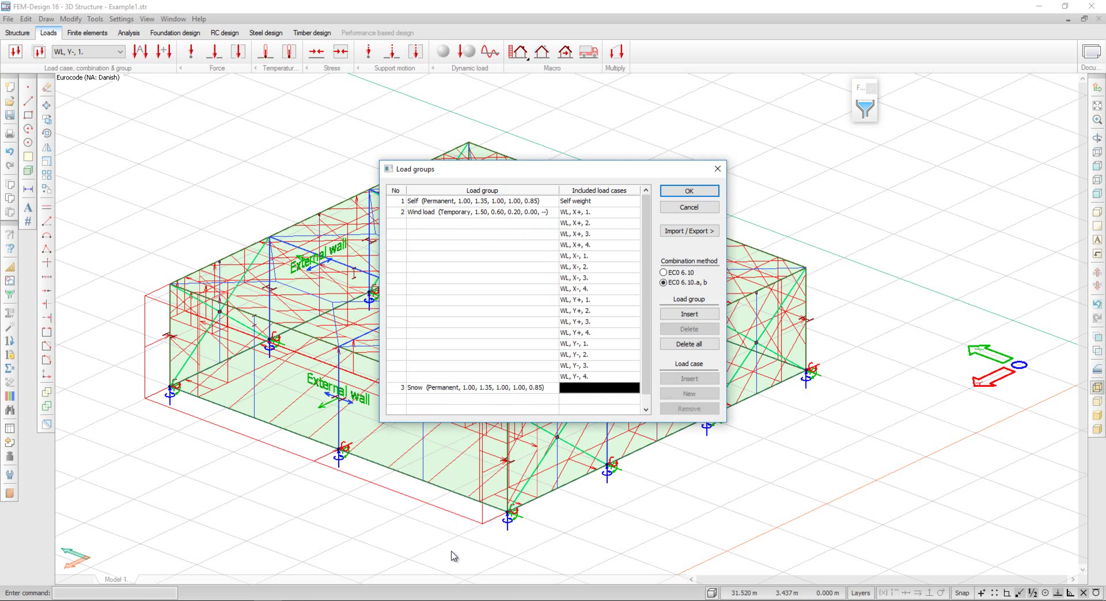
click(582, 393)
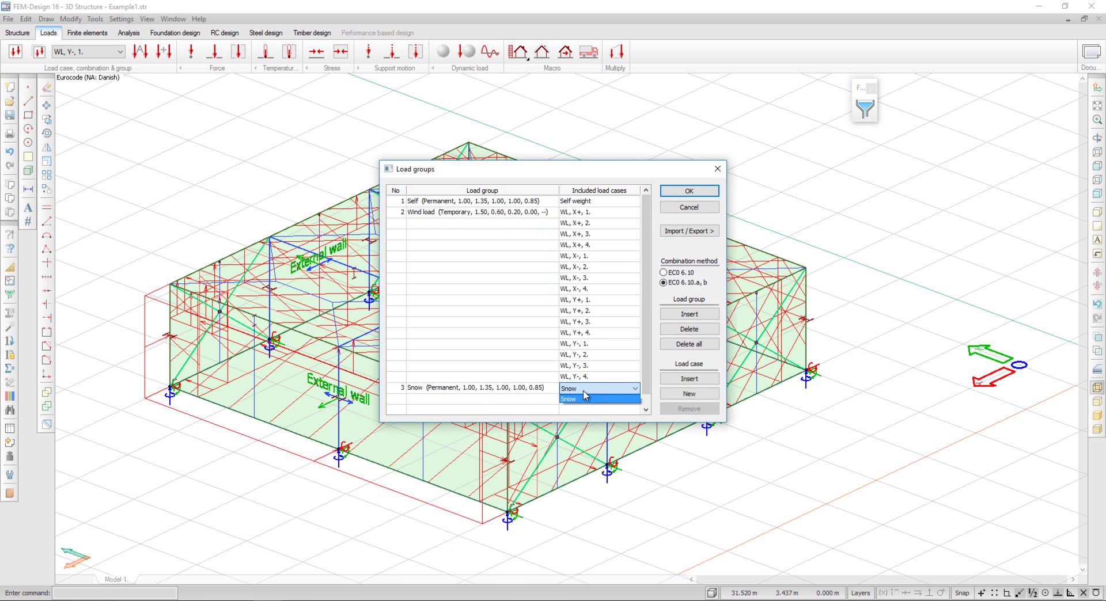
click(586, 399)
Change the Snow load group's type to Temporary, keeping its load cases potentially leading, and accept the load groups.
click(542, 390)
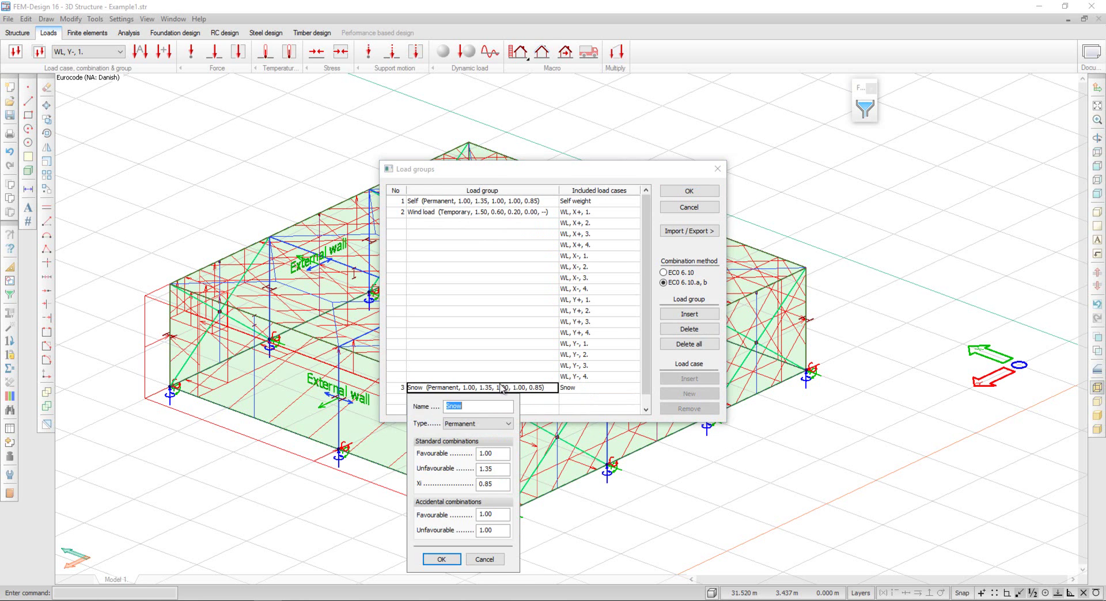
click(484, 424)
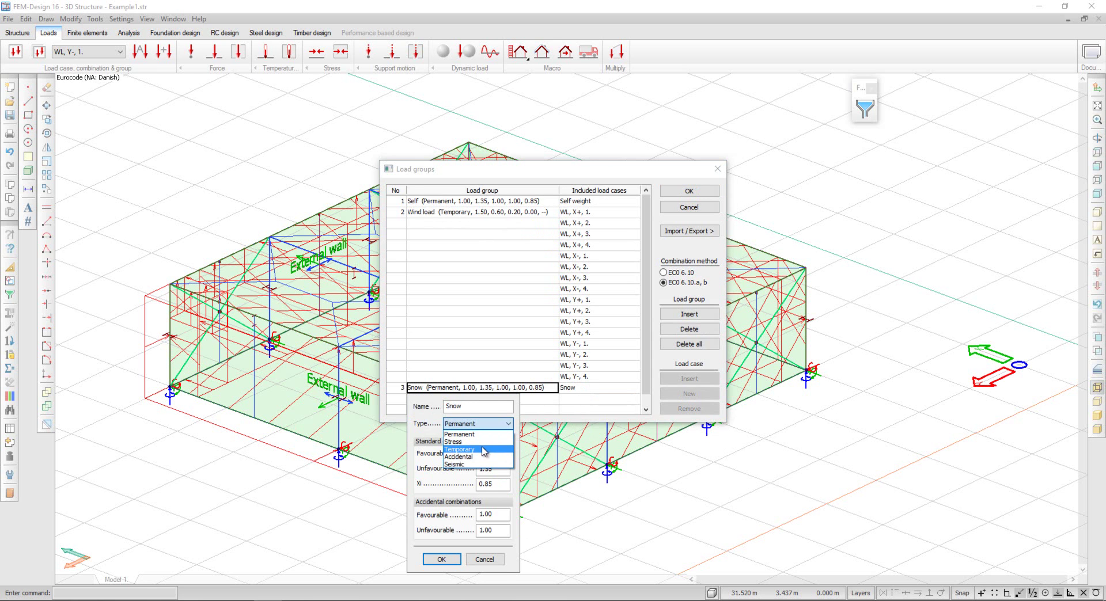
click(477, 449)
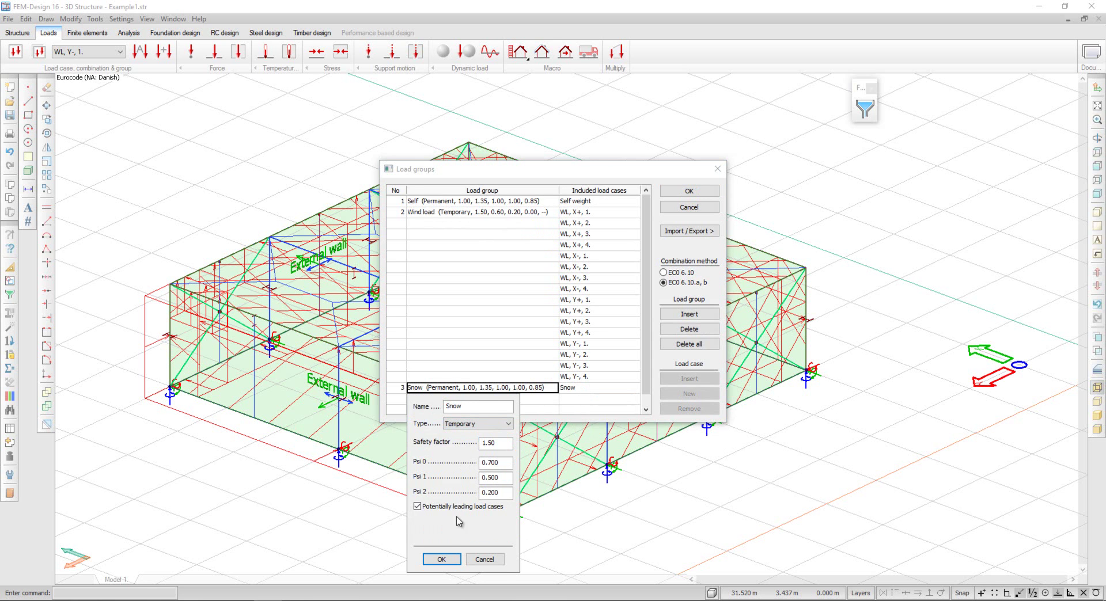
click(441, 559)
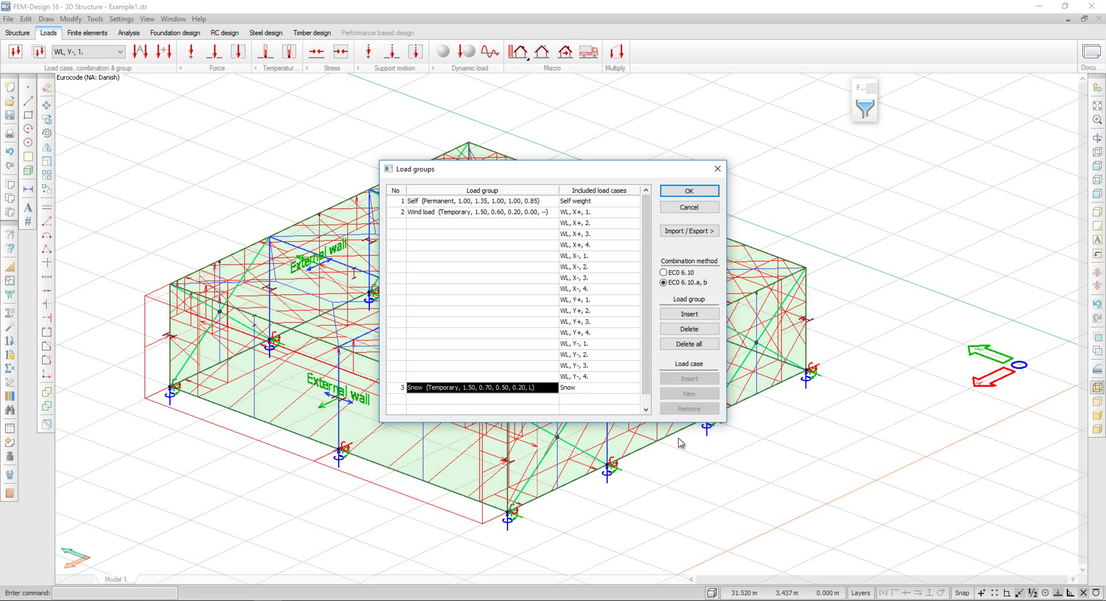
click(695, 193)
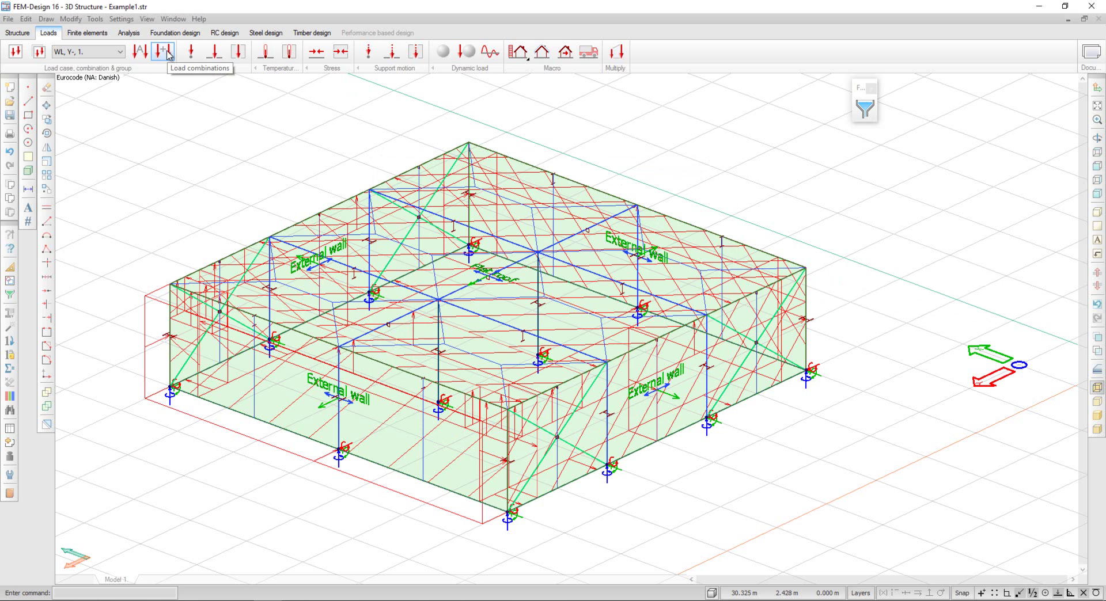
Start generating load combinations and include all load cases of the Self, Wind load and Snow load groups.
click(167, 53)
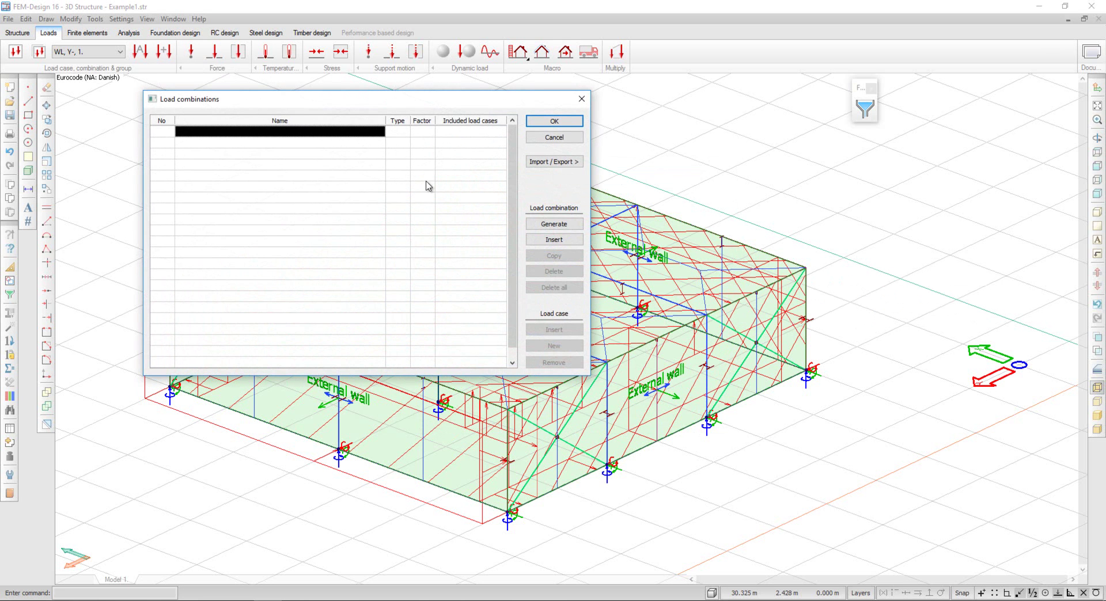
click(567, 227)
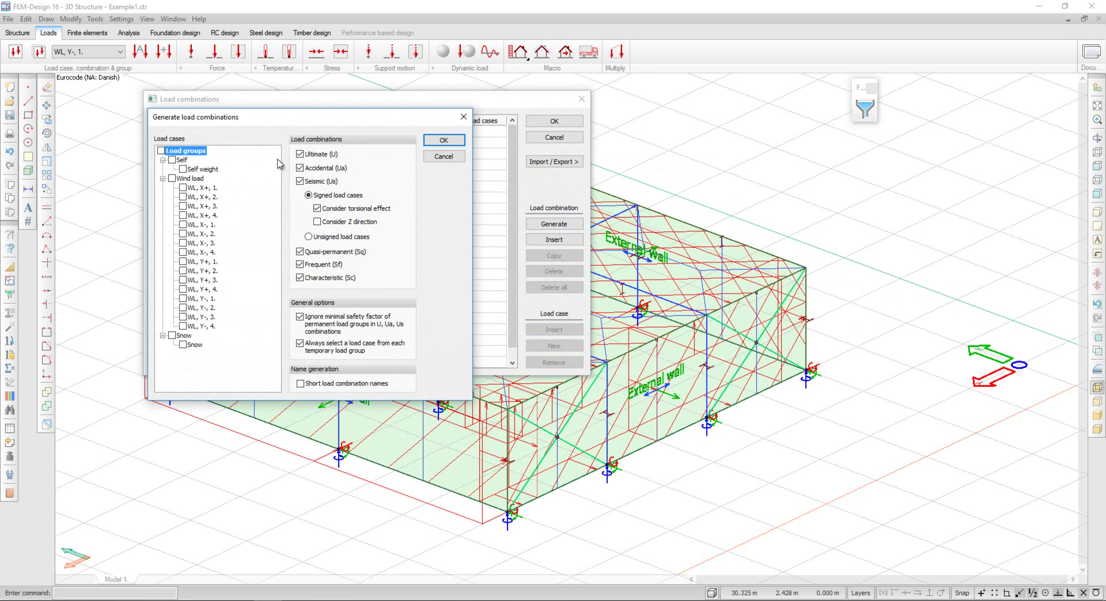
click(163, 160)
click(171, 160)
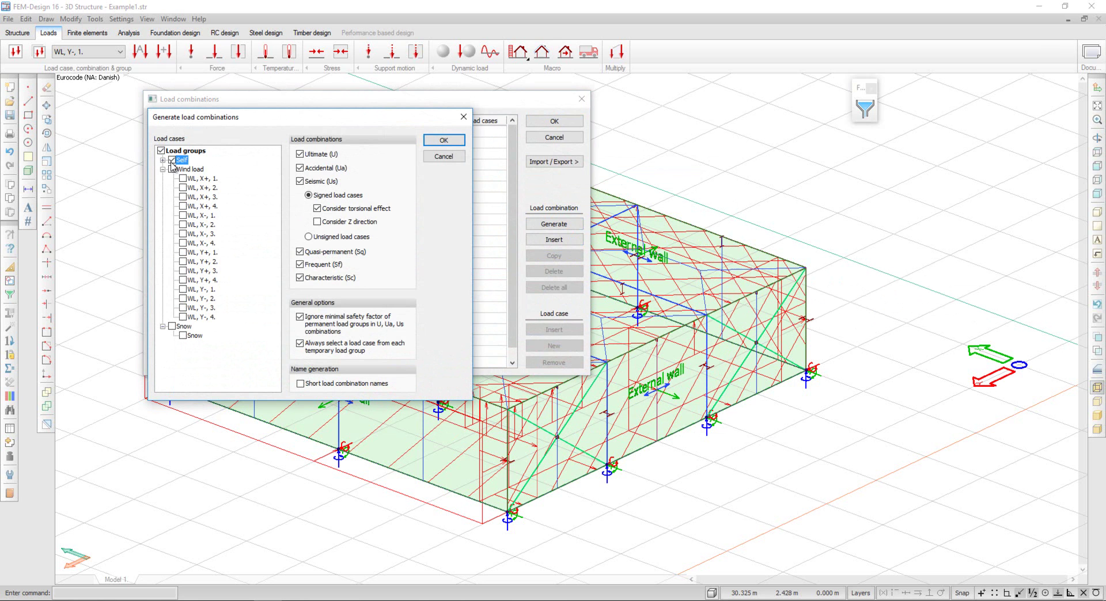
click(163, 160)
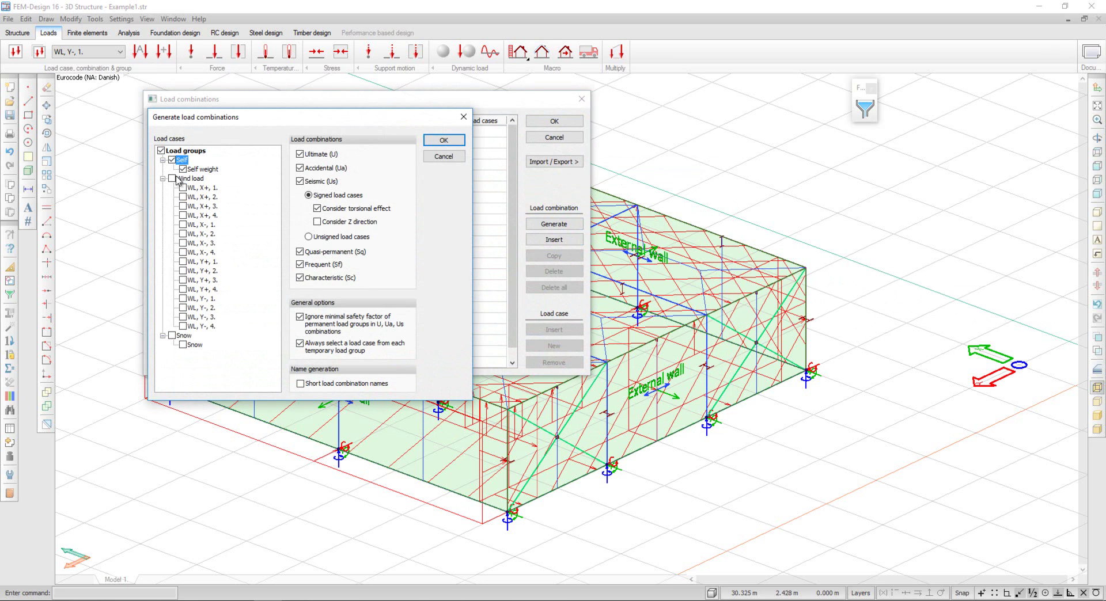
click(172, 178)
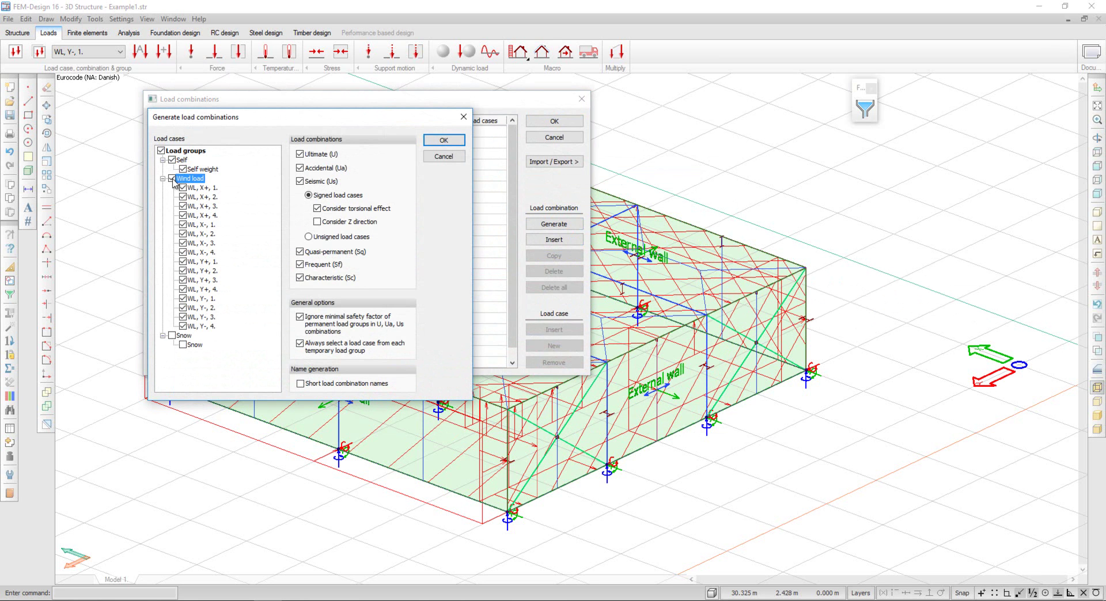
click(172, 336)
Exclude the Accidental (Ua) and Seismic (Us) combination types, generate the load combinations and look through the resulting list.
click(300, 168)
click(300, 181)
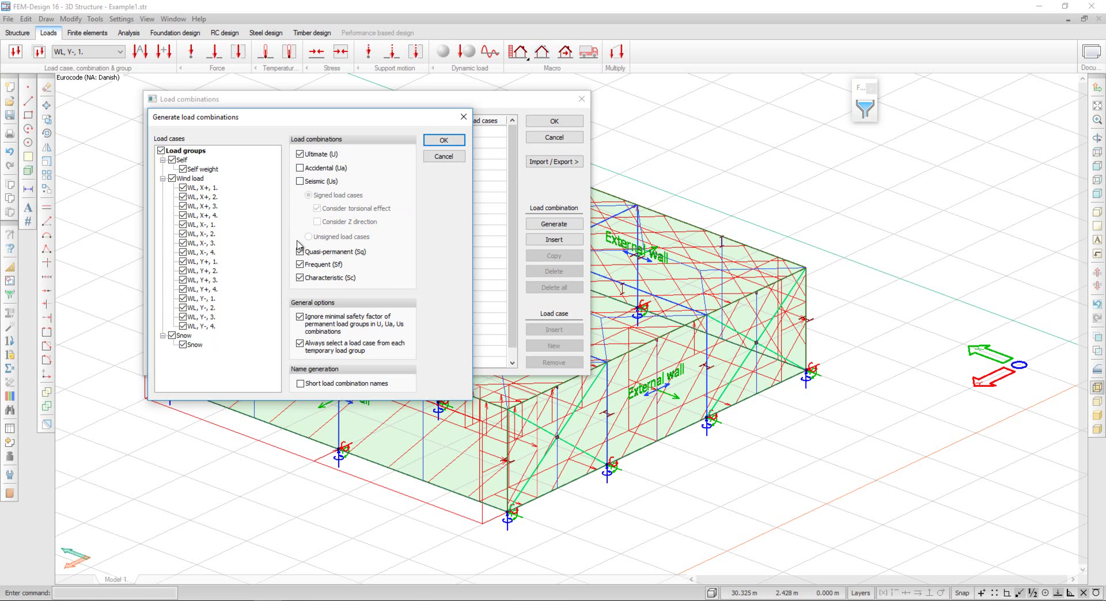
click(445, 144)
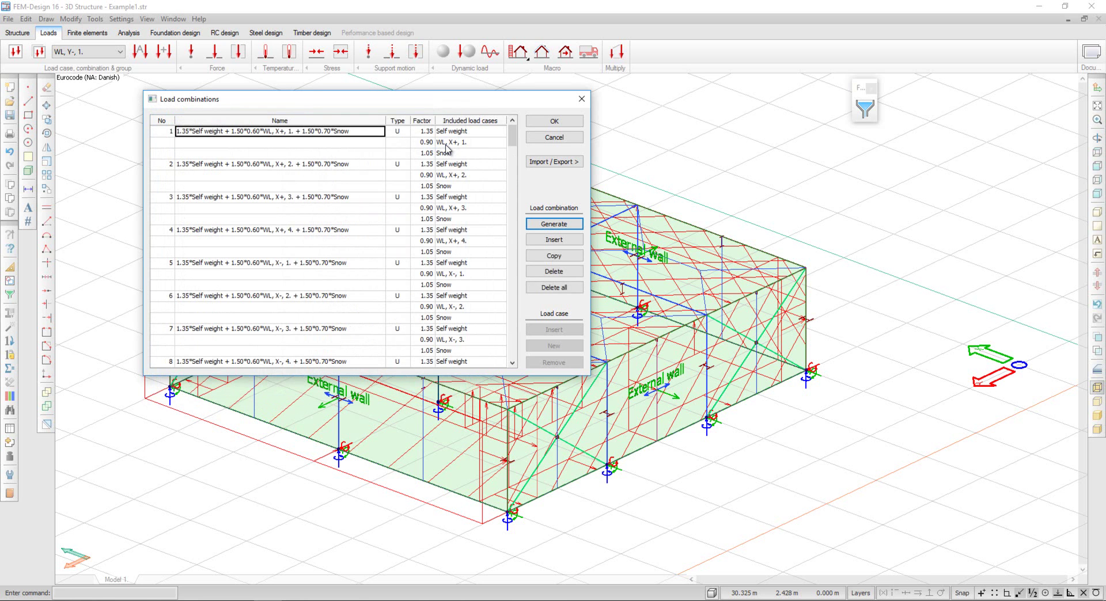
drag(512, 136, 505, 252)
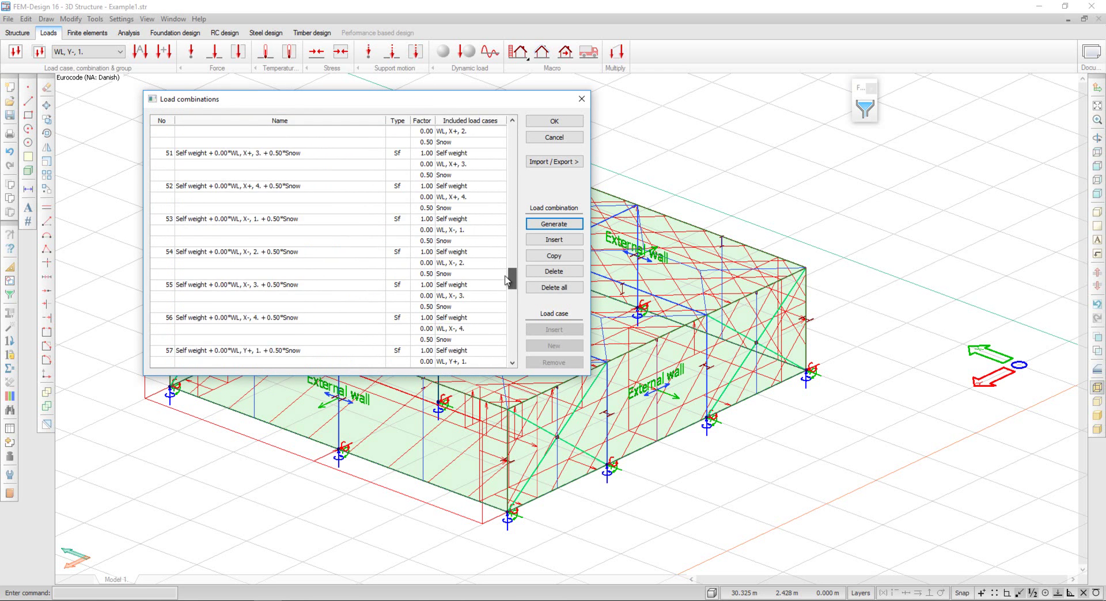